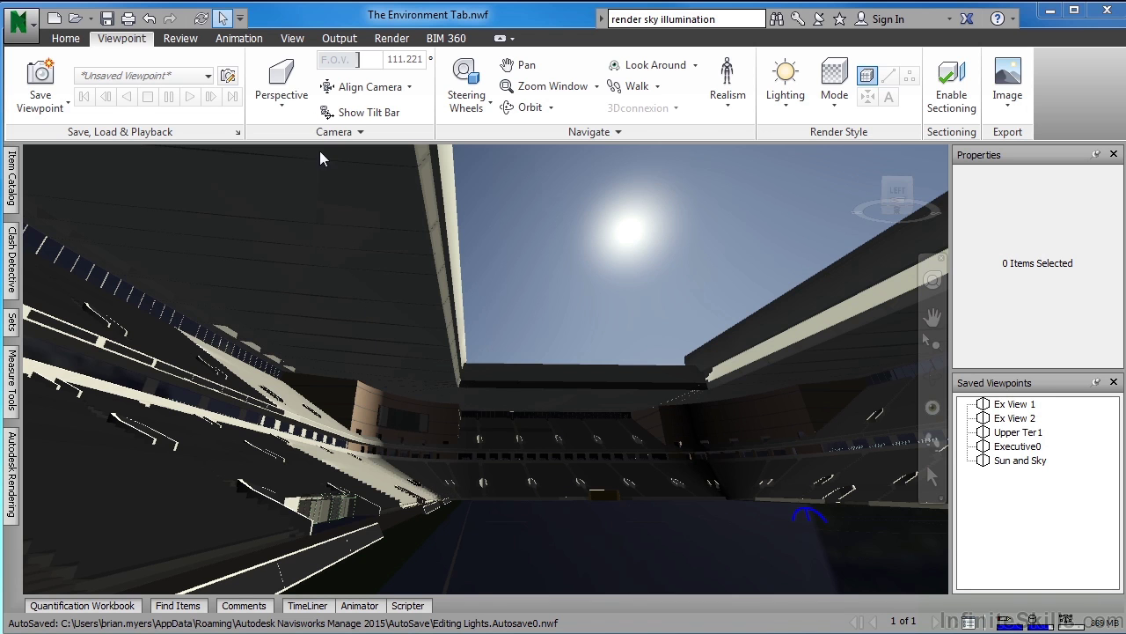
Check that the Autodesk Rendering window is enabled and open its environment settings.
click(293, 39)
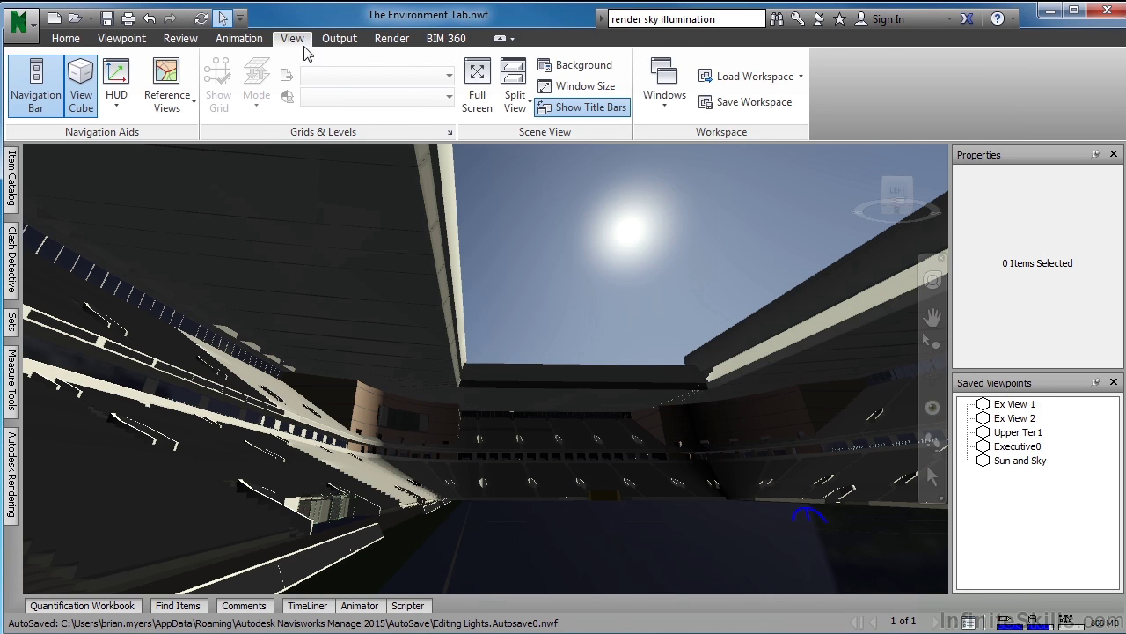
click(665, 101)
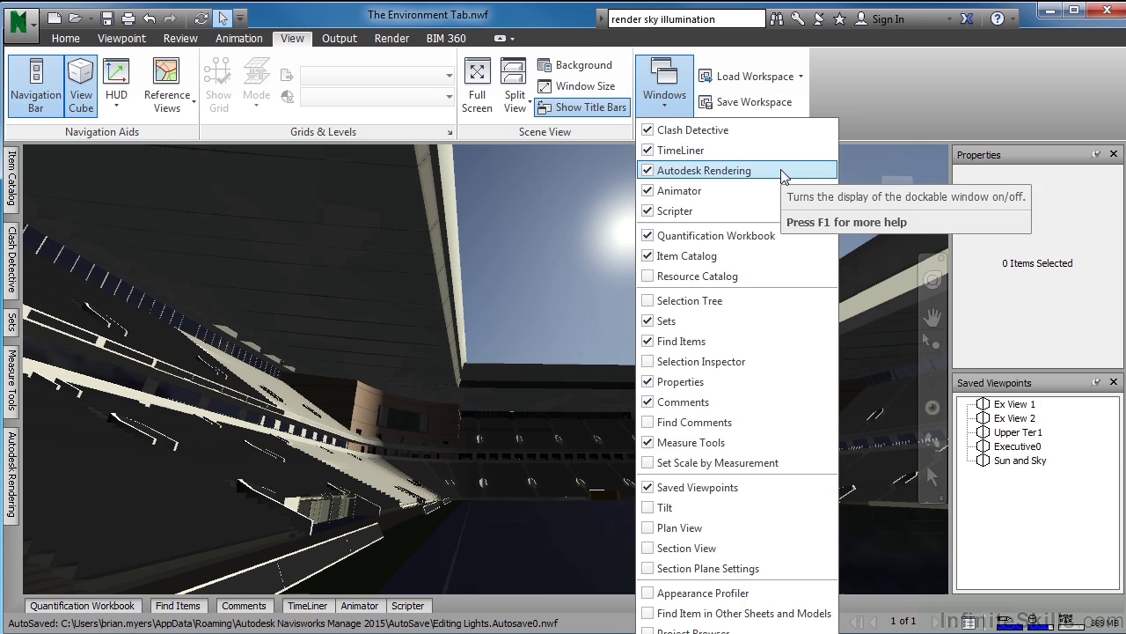
click(854, 105)
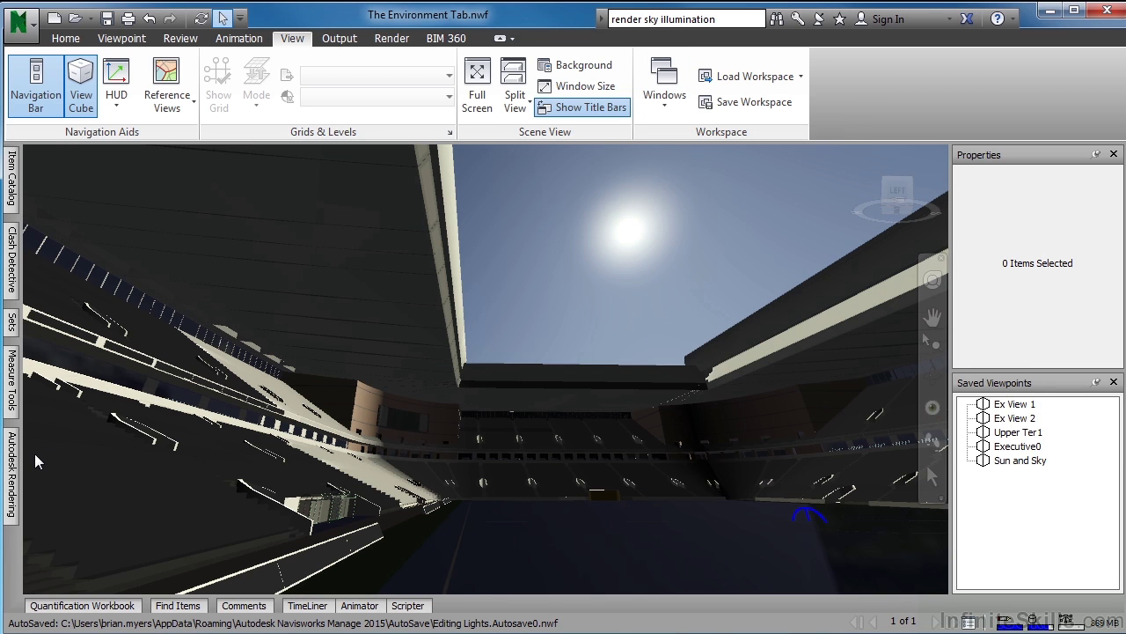
click(12, 466)
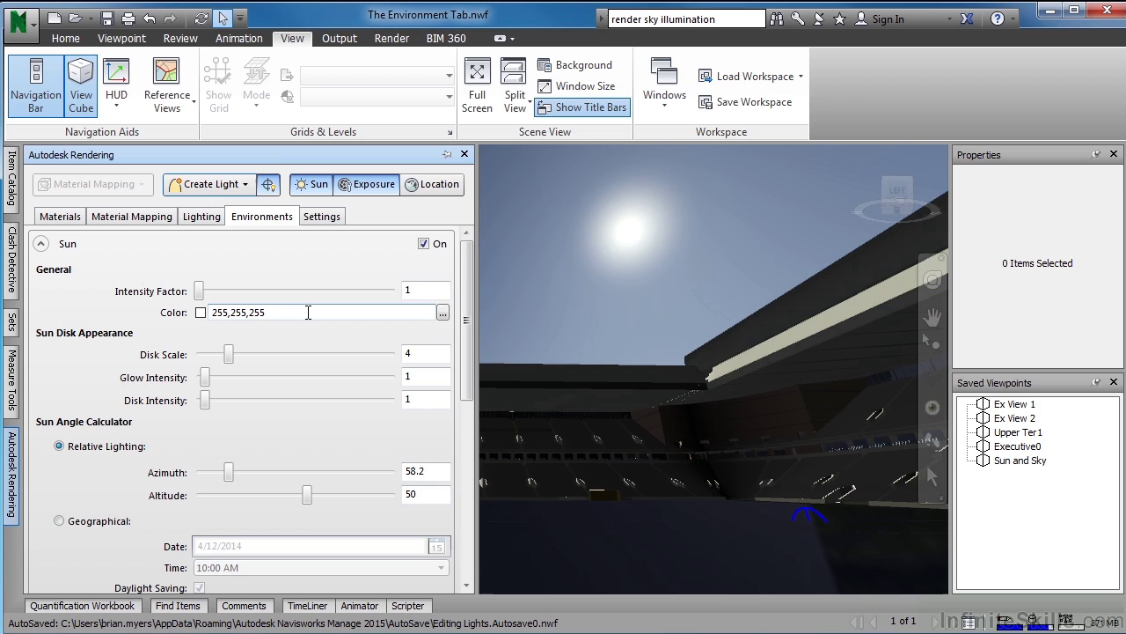
Set the sun's color to a pale yellow of 255,255,230, starting from the basic light yellow and raising its luminosity.
click(443, 314)
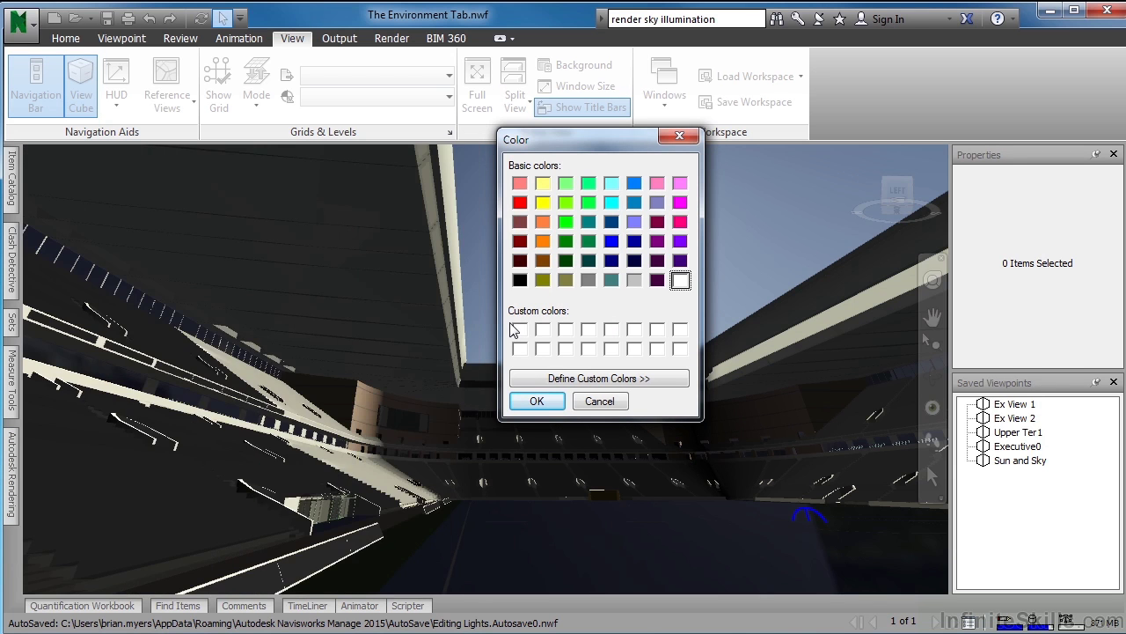
click(597, 380)
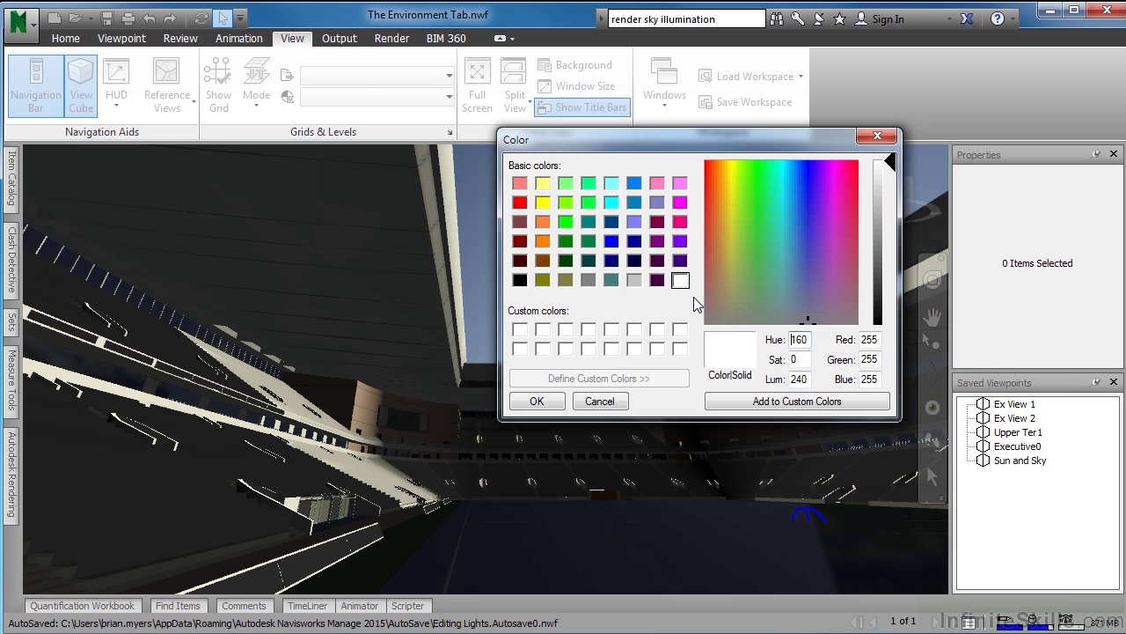
click(543, 184)
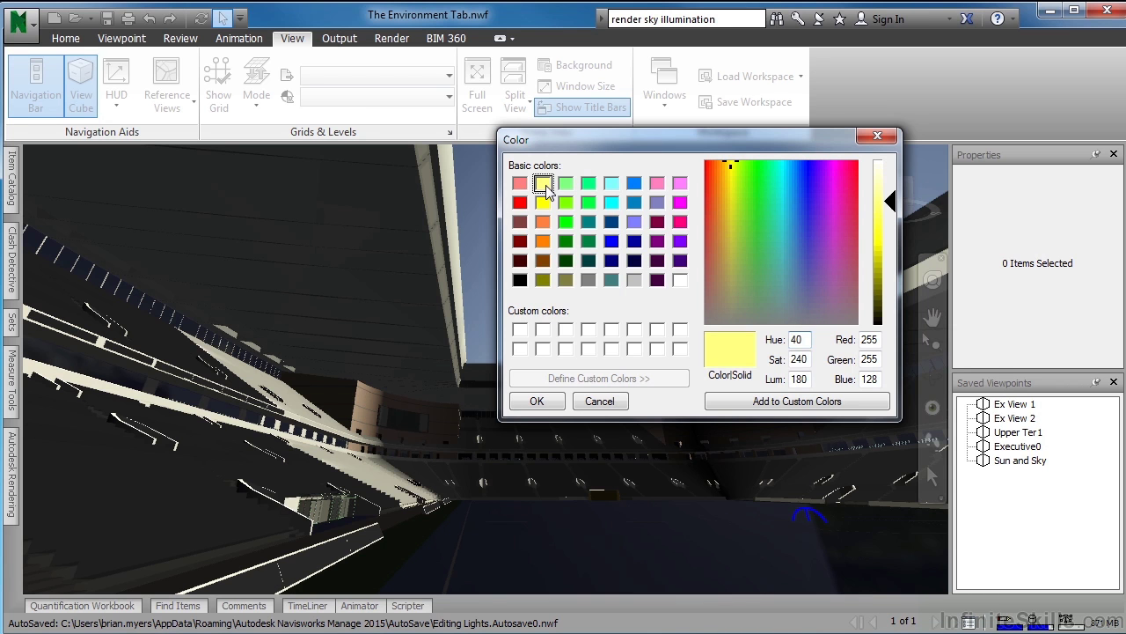
drag(894, 207, 894, 174)
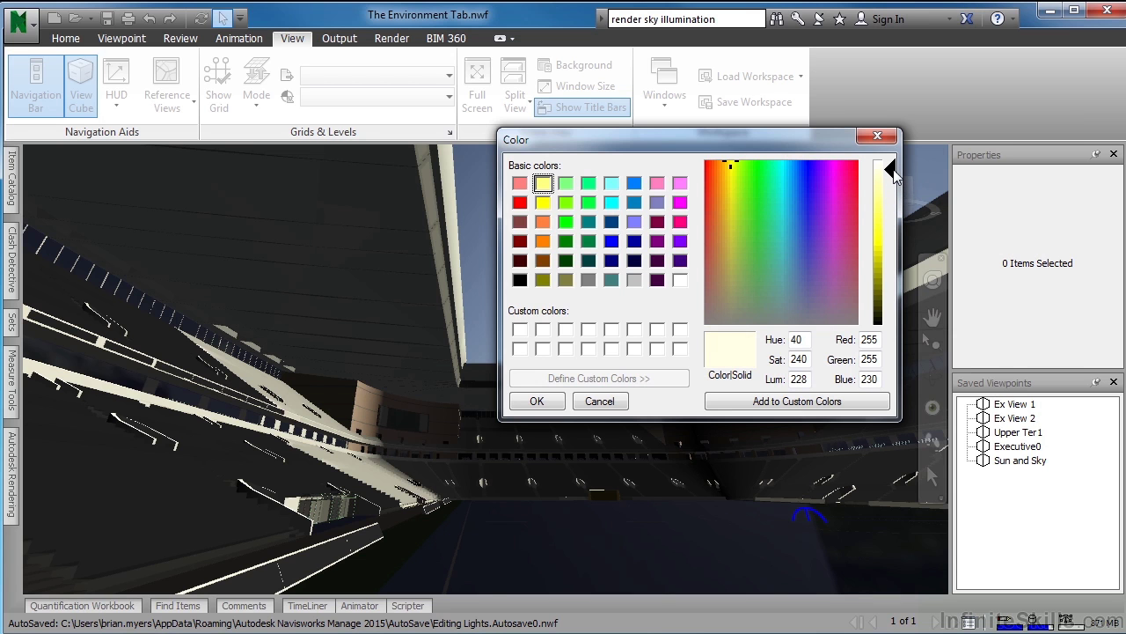
click(539, 401)
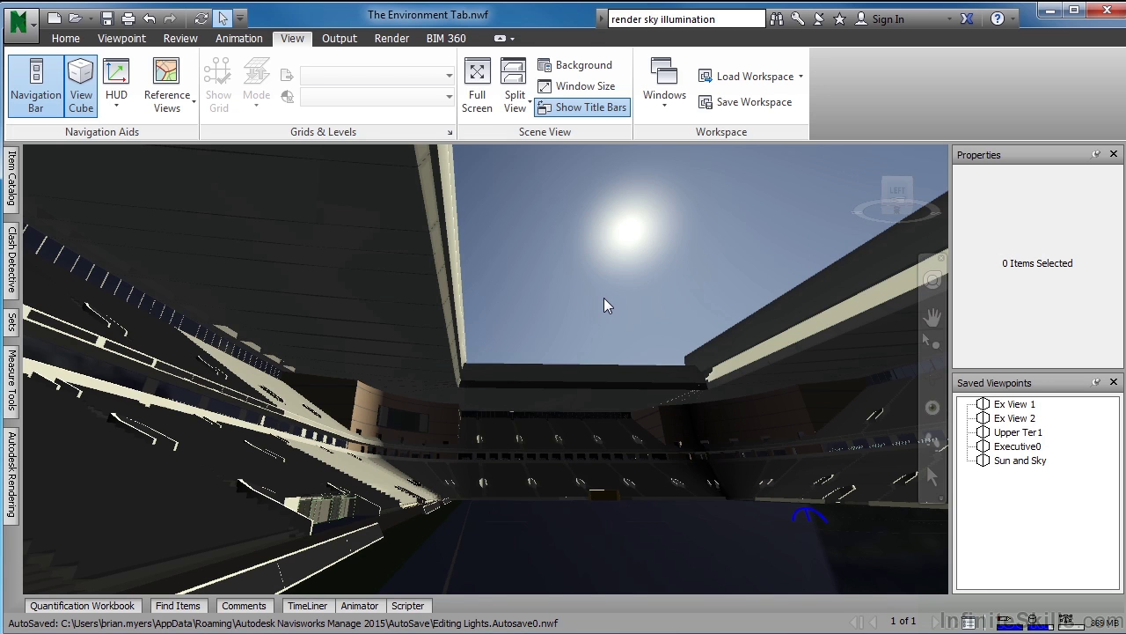
Set the sun's relative lighting to an azimuth of 61.4 and an altitude of 46.
click(10, 482)
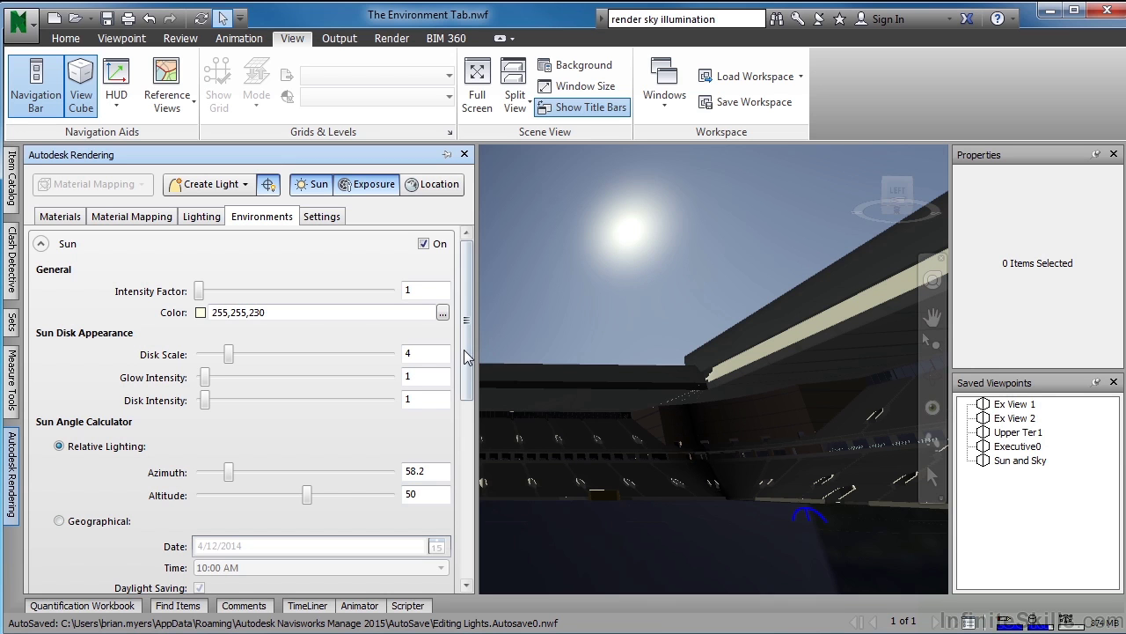
drag(471, 349, 470, 407)
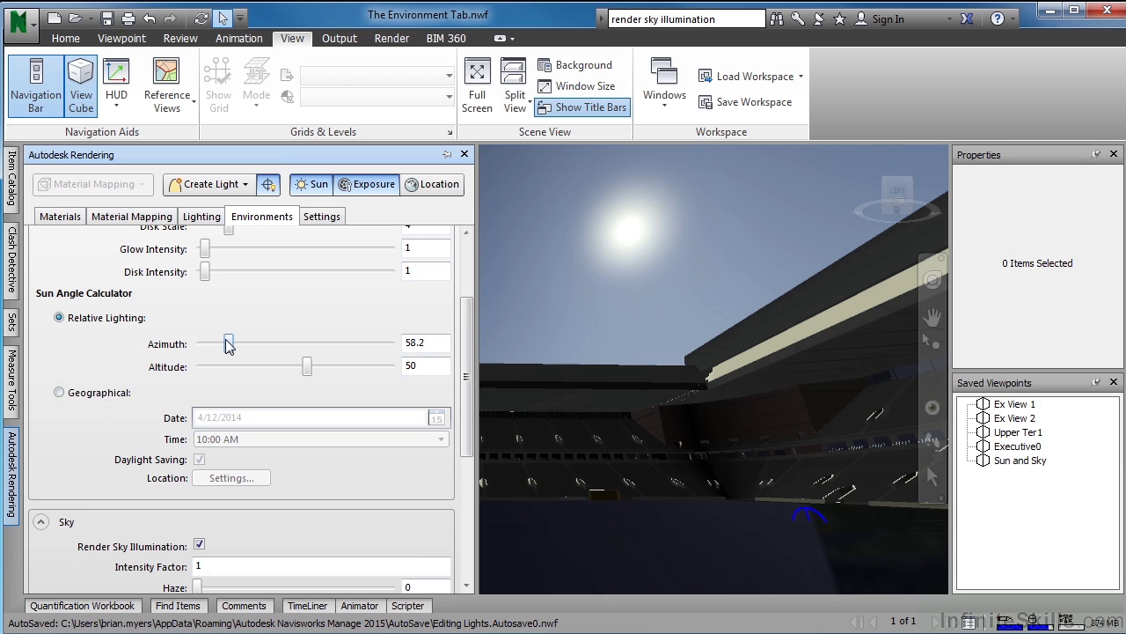
mouse_move(231, 347)
mouse_down()
mouse_move(387, 351)
mouse_move(233, 349)
mouse_up()
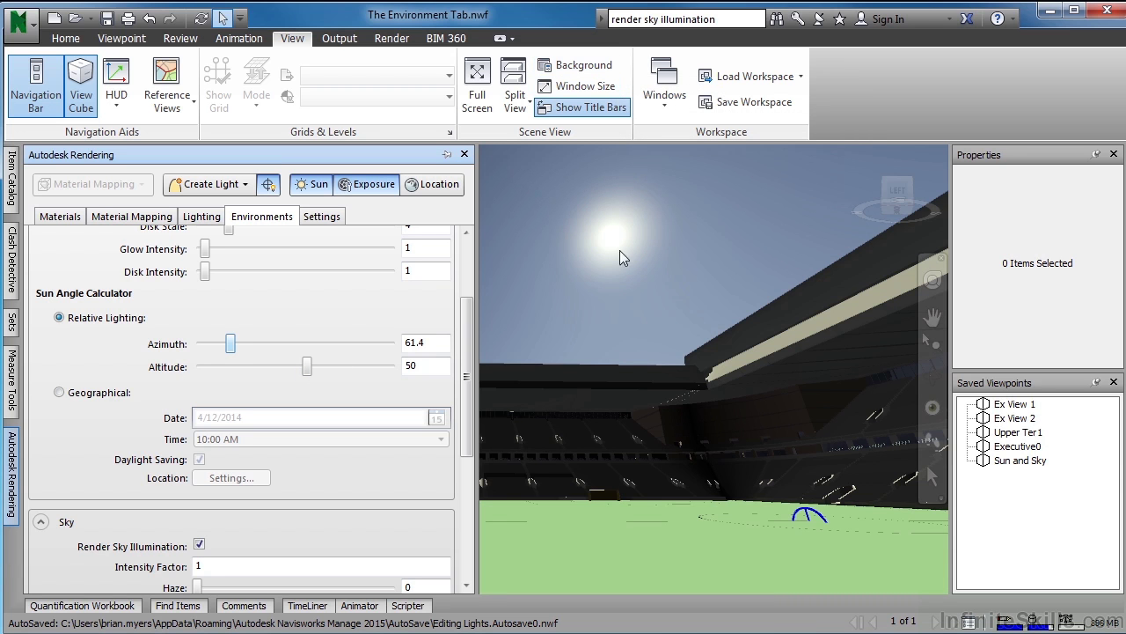
drag(307, 366, 346, 371)
drag(372, 371, 381, 369)
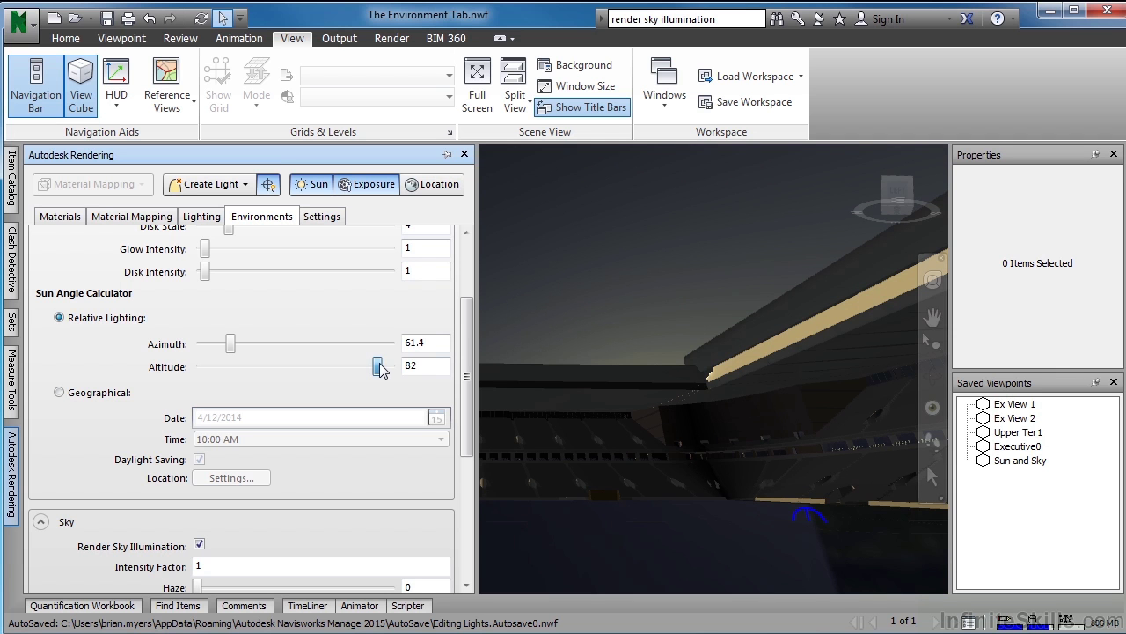
drag(379, 370, 301, 372)
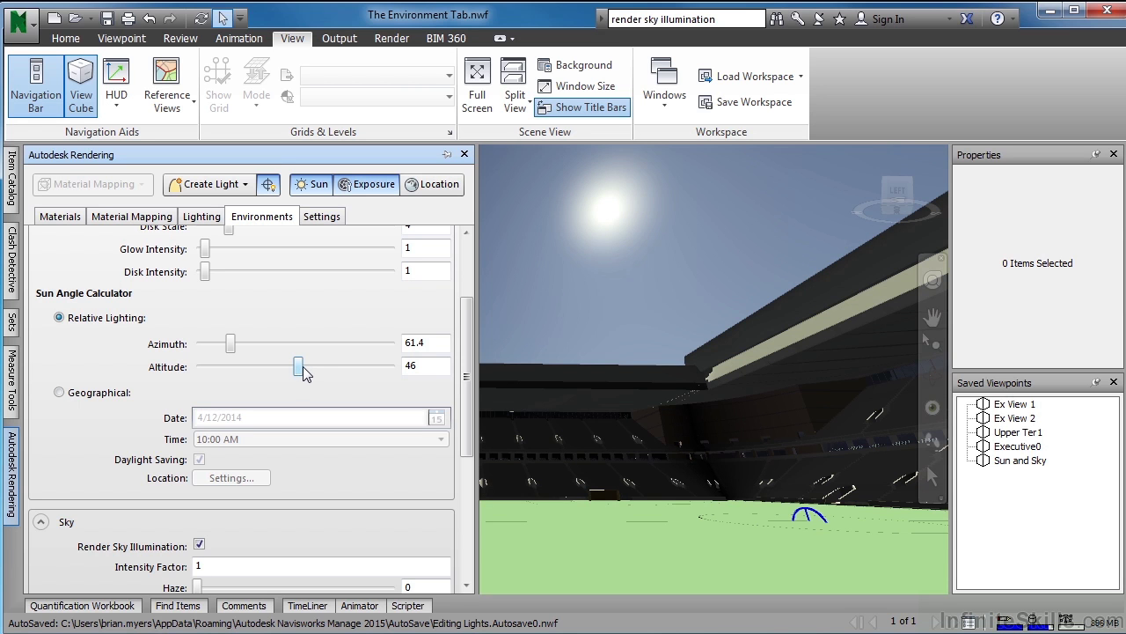
Switch the sun angle calculation to Geographical and set its time to 12:00 PM.
click(59, 393)
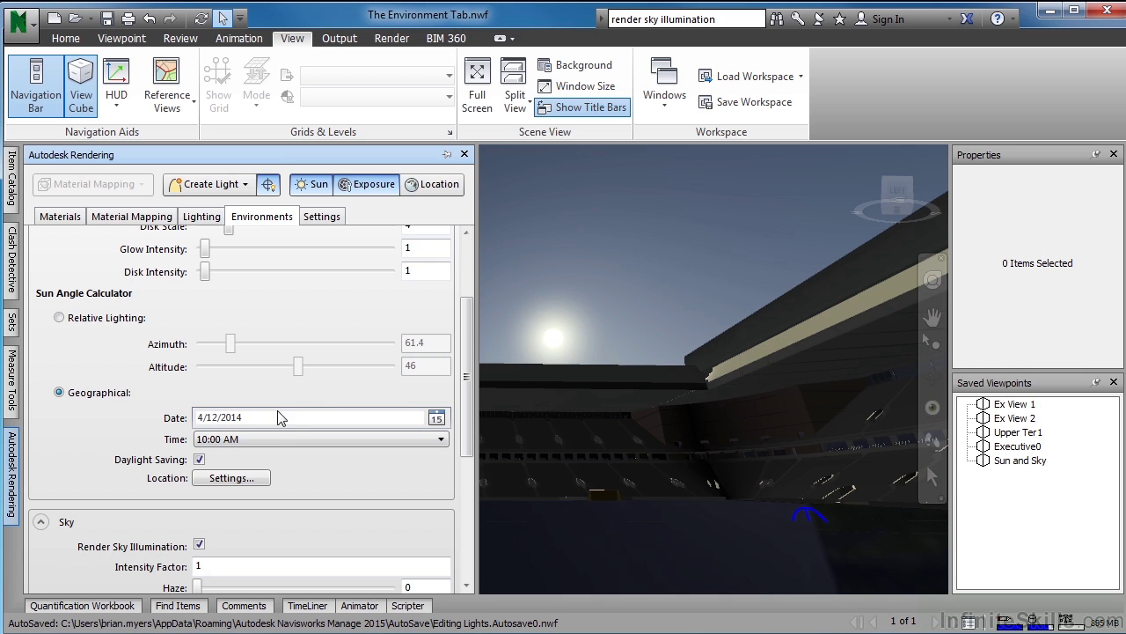
click(273, 438)
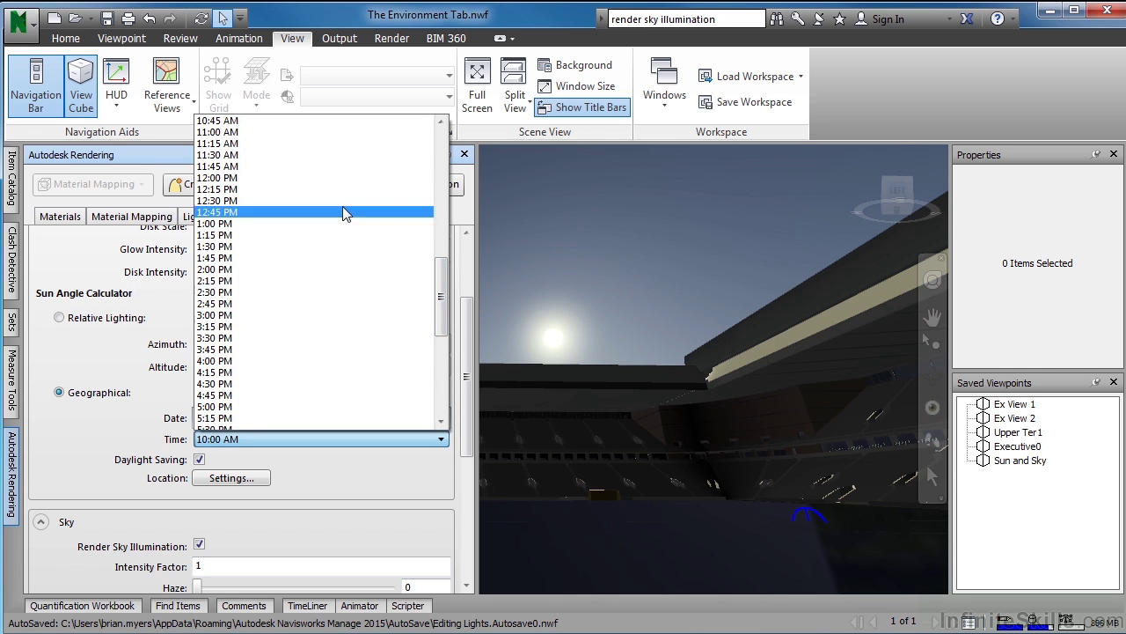
click(293, 179)
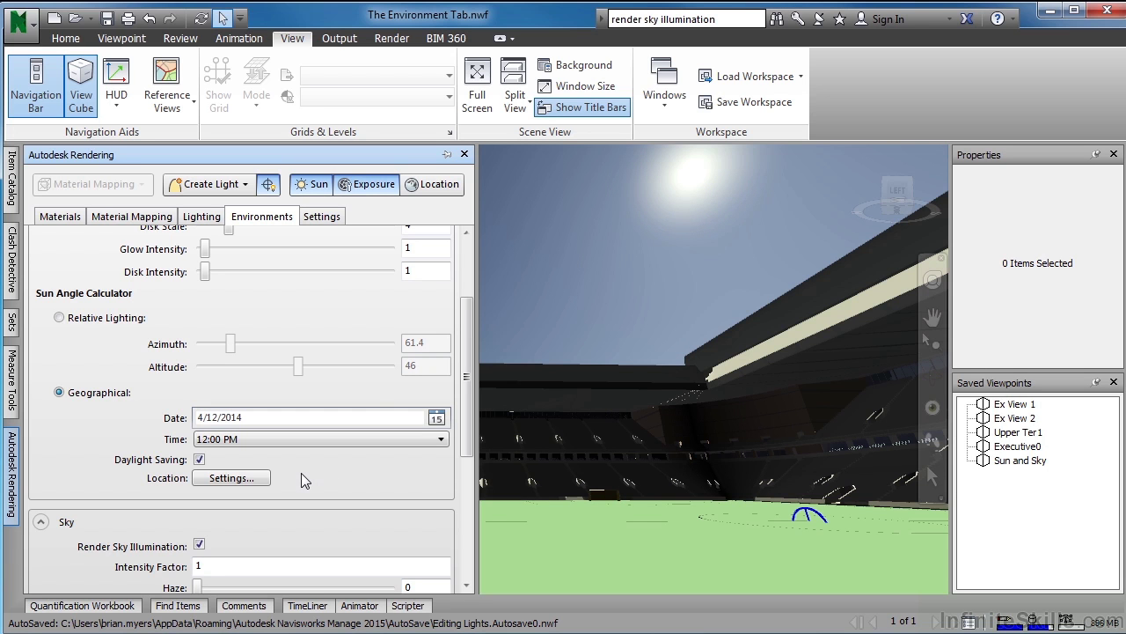
Try a north direction angle of 176 in the sun's geographic location settings and return it to 0.
click(234, 479)
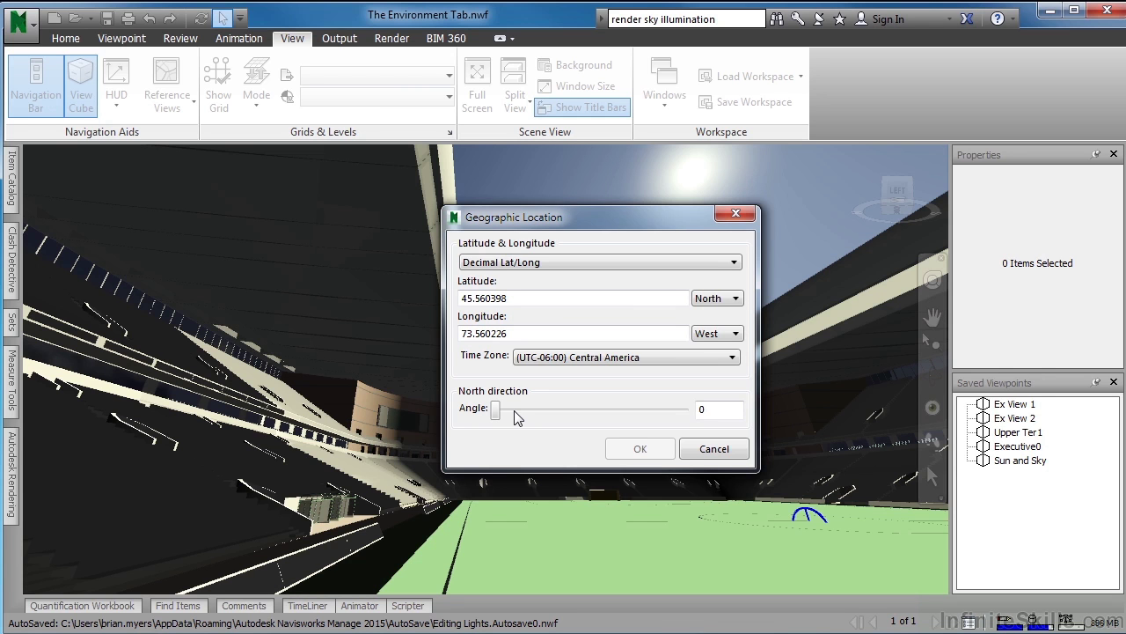
drag(500, 410, 594, 419)
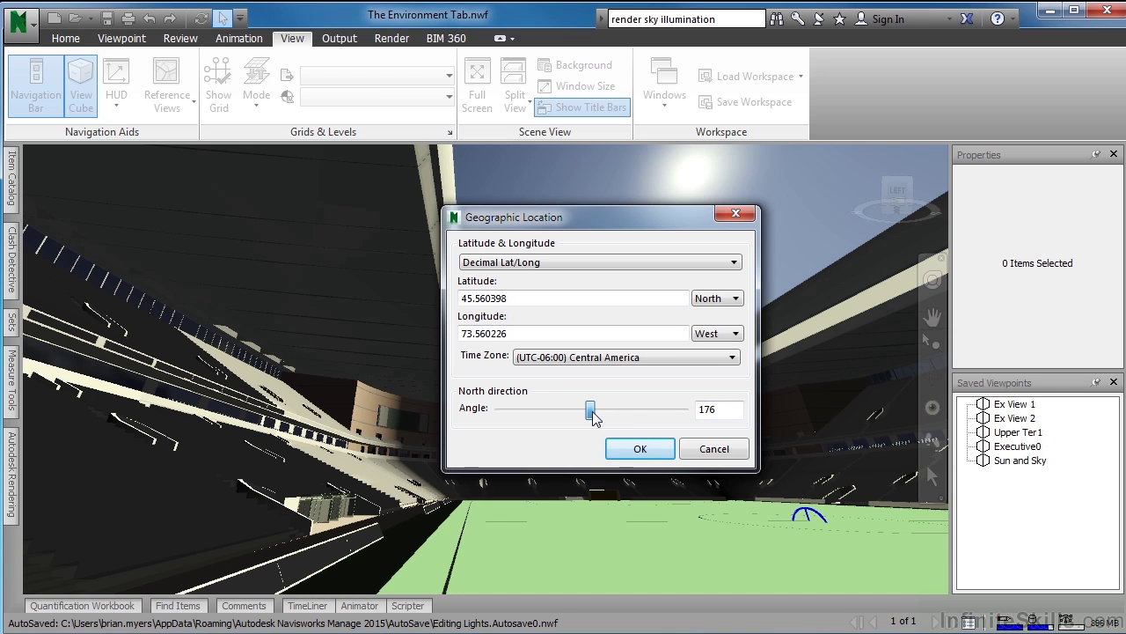
drag(593, 419, 486, 424)
click(640, 451)
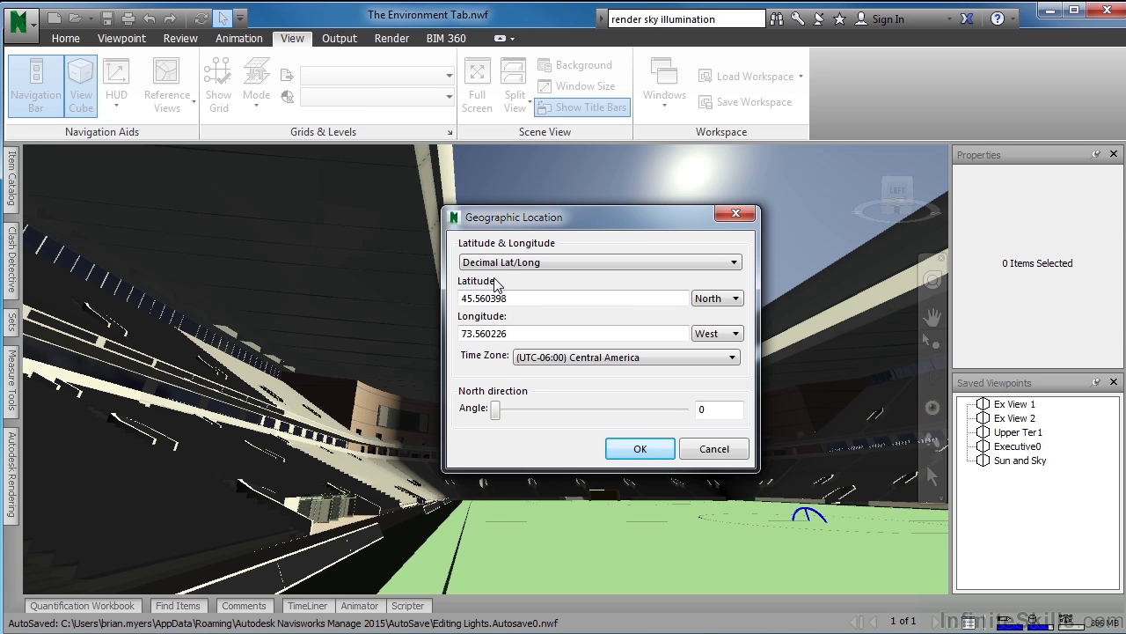
click(629, 451)
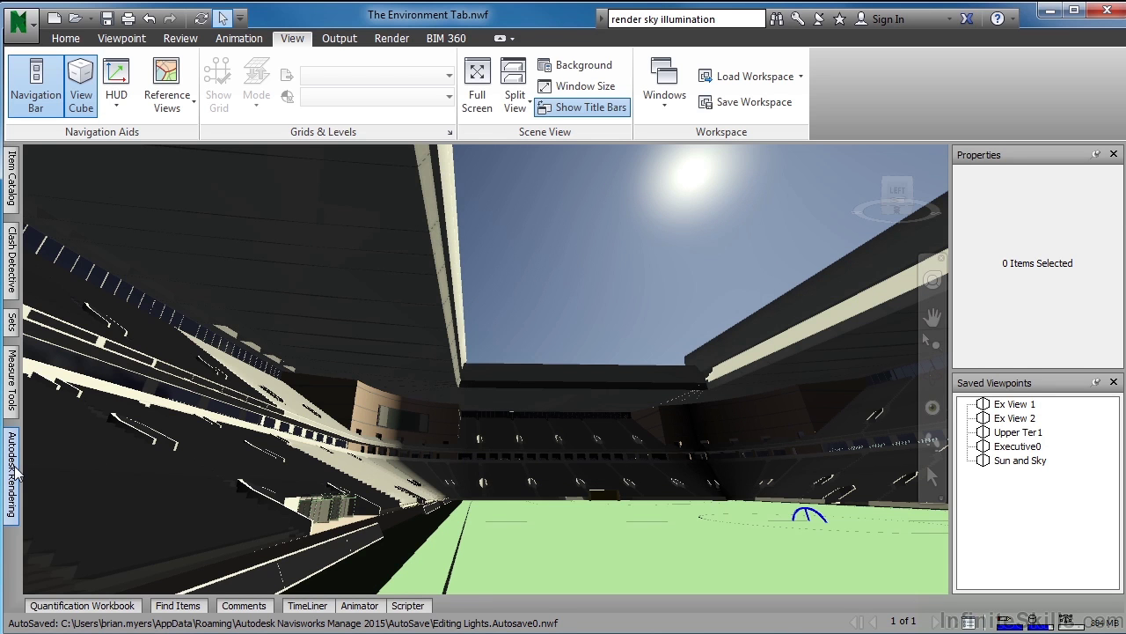
Try a sky haze of 6, reset it to 0, and review the night color choices, keeping black.
mouse_move(13, 473)
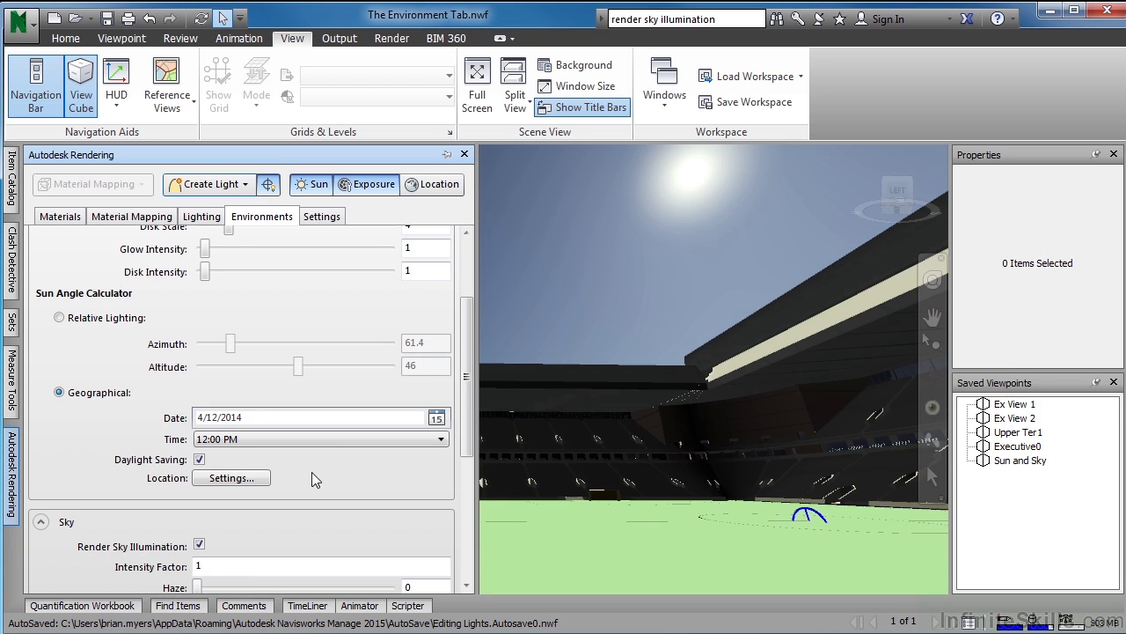
click(255, 420)
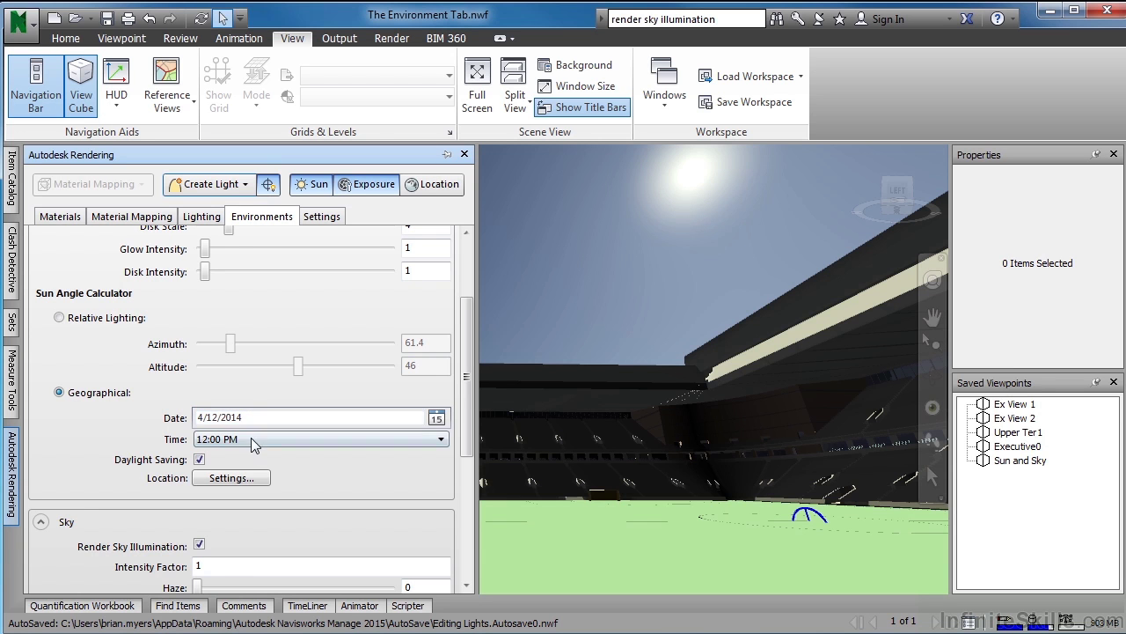
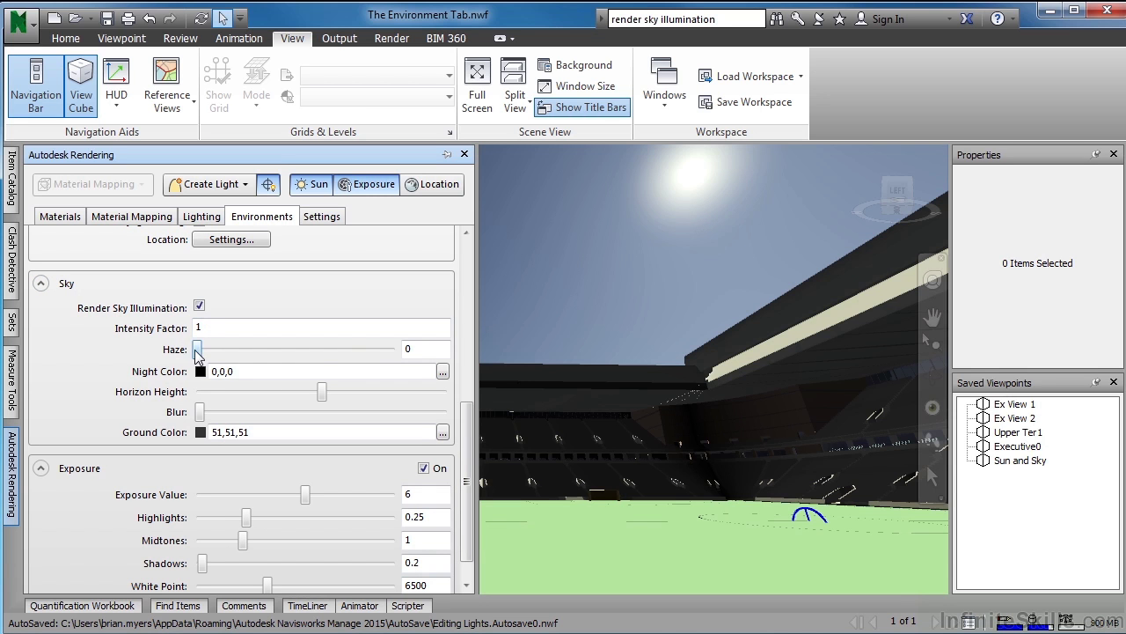
drag(196, 349, 278, 369)
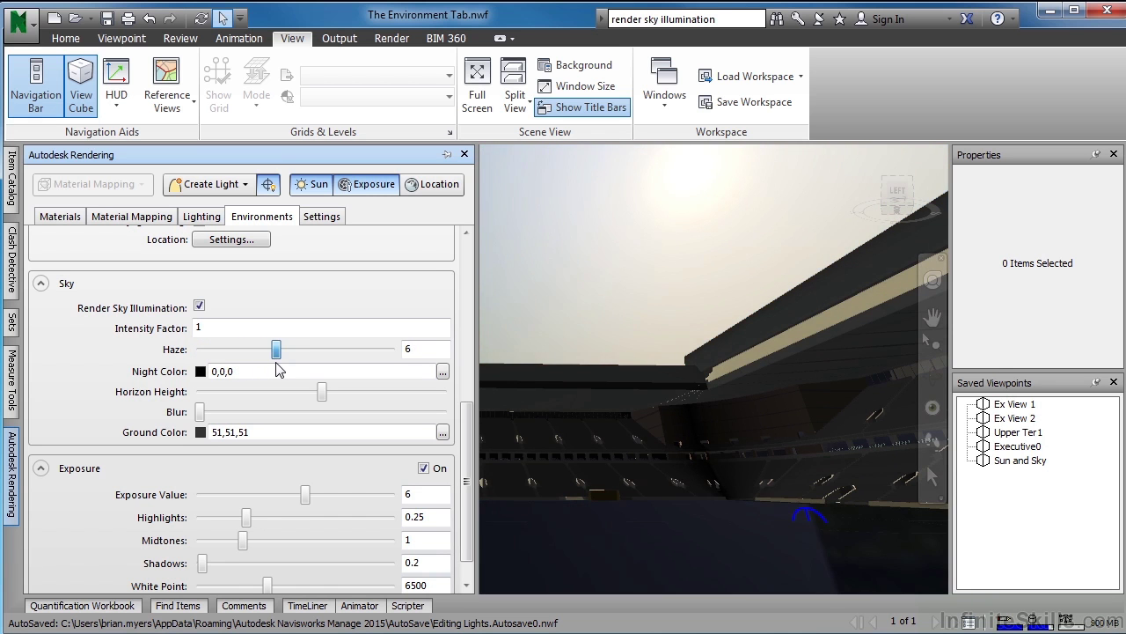
drag(277, 369, 187, 368)
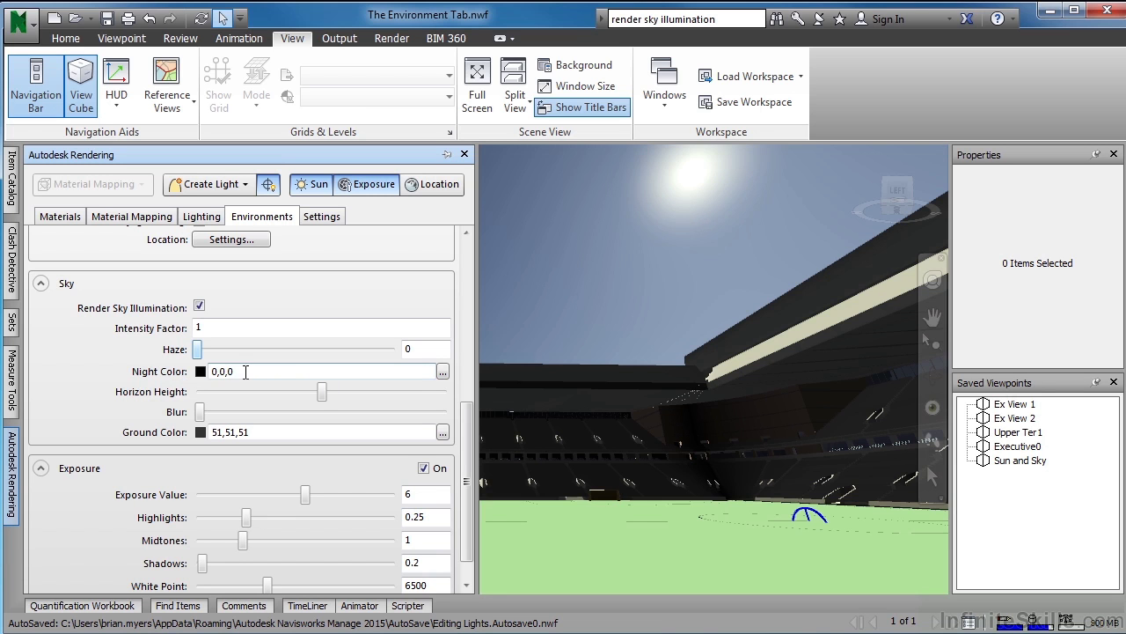
click(442, 373)
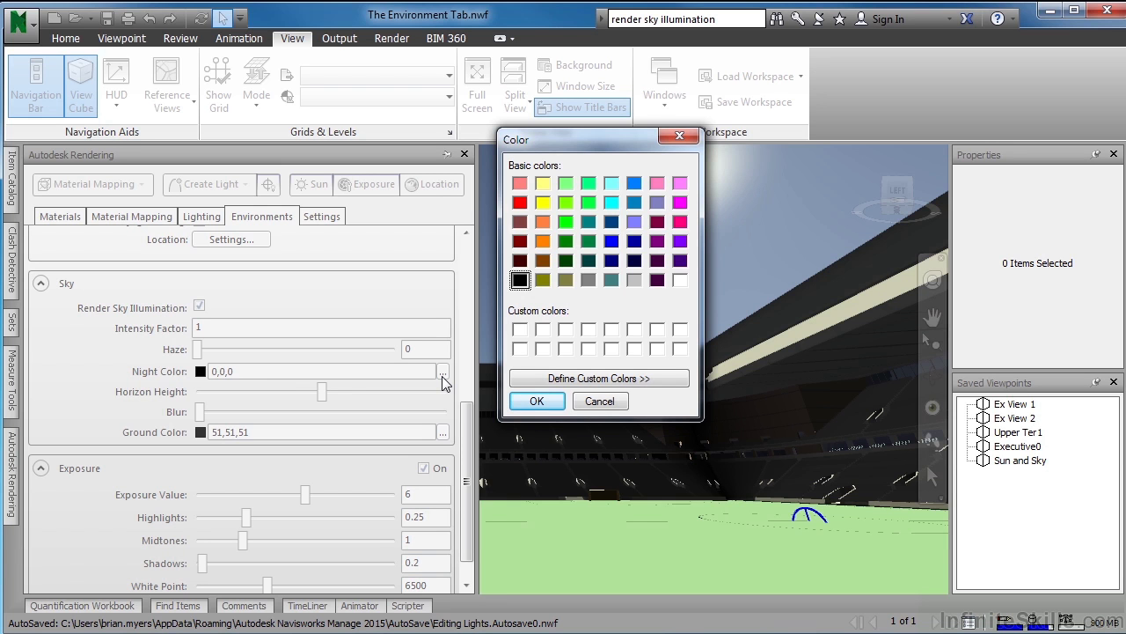
key(Return)
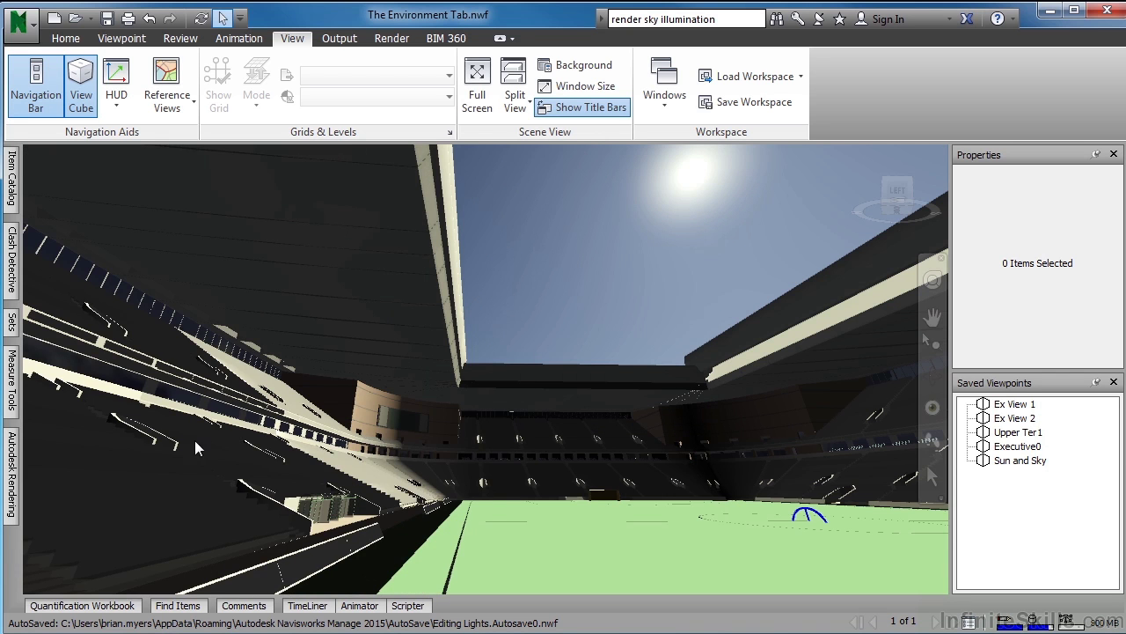
Turn exposure off and back on to compare its effect on the scene, and return to the sun settings.
mouse_move(13, 466)
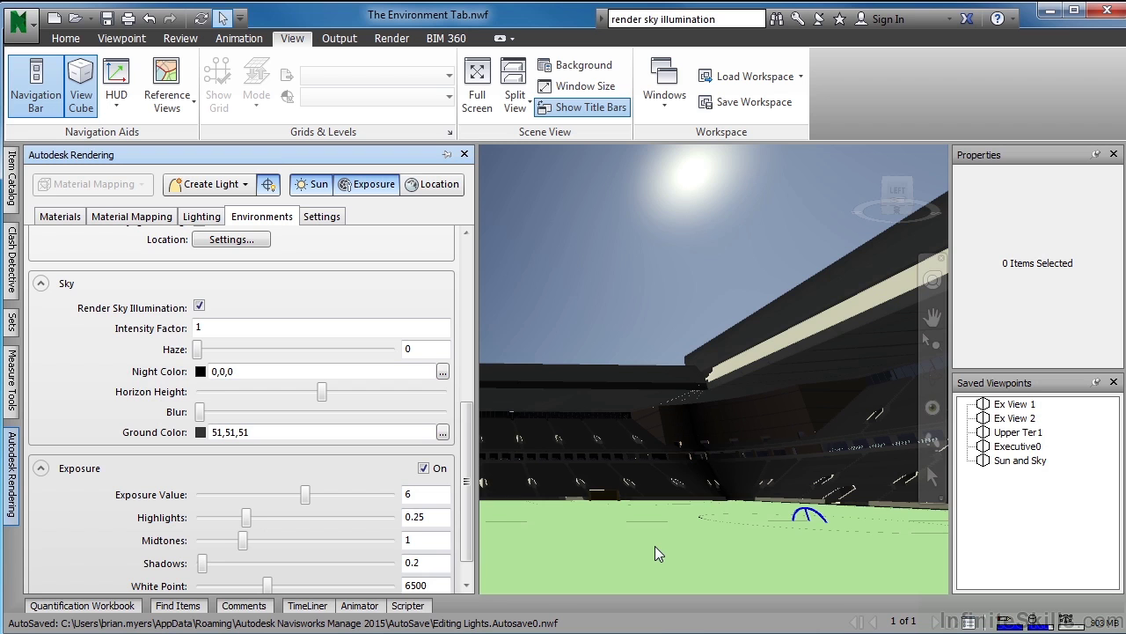
drag(467, 516, 468, 560)
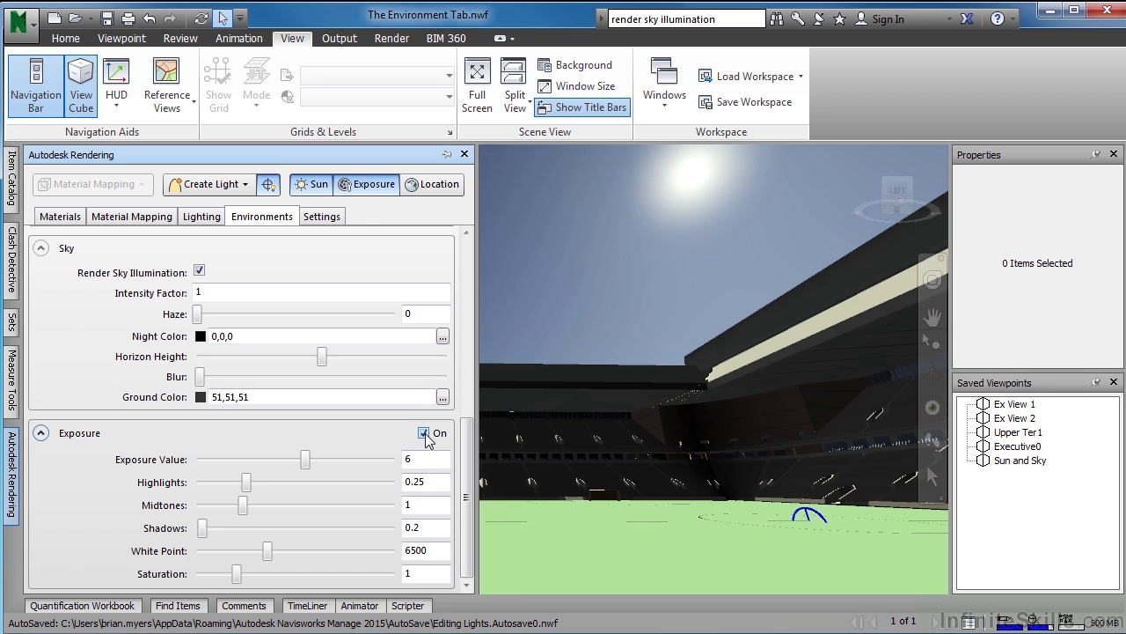
click(370, 193)
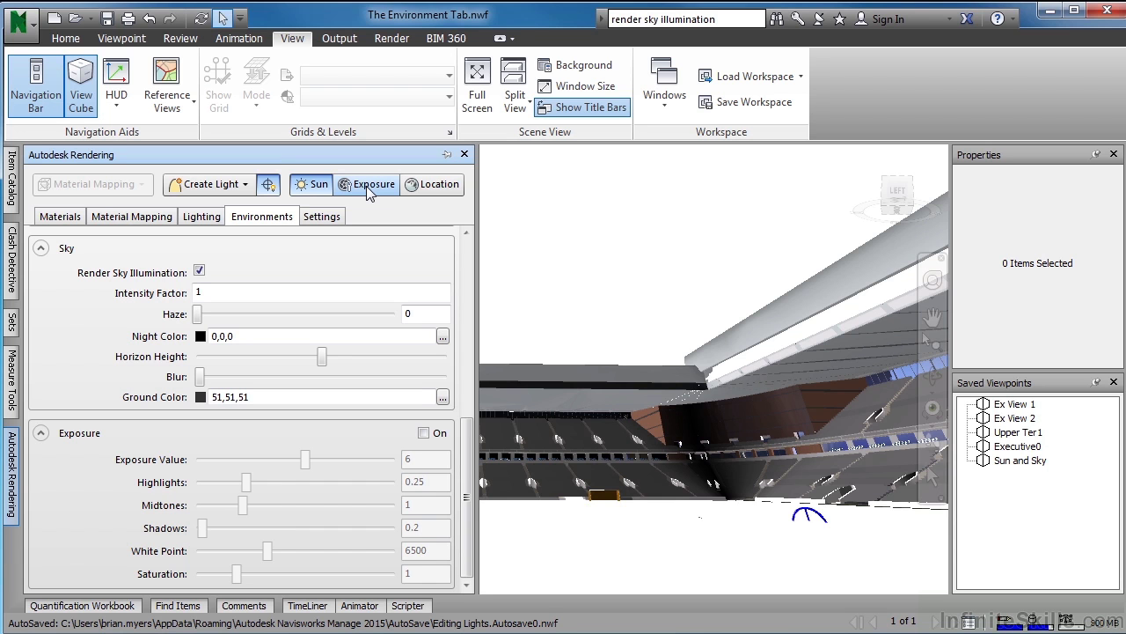
click(370, 188)
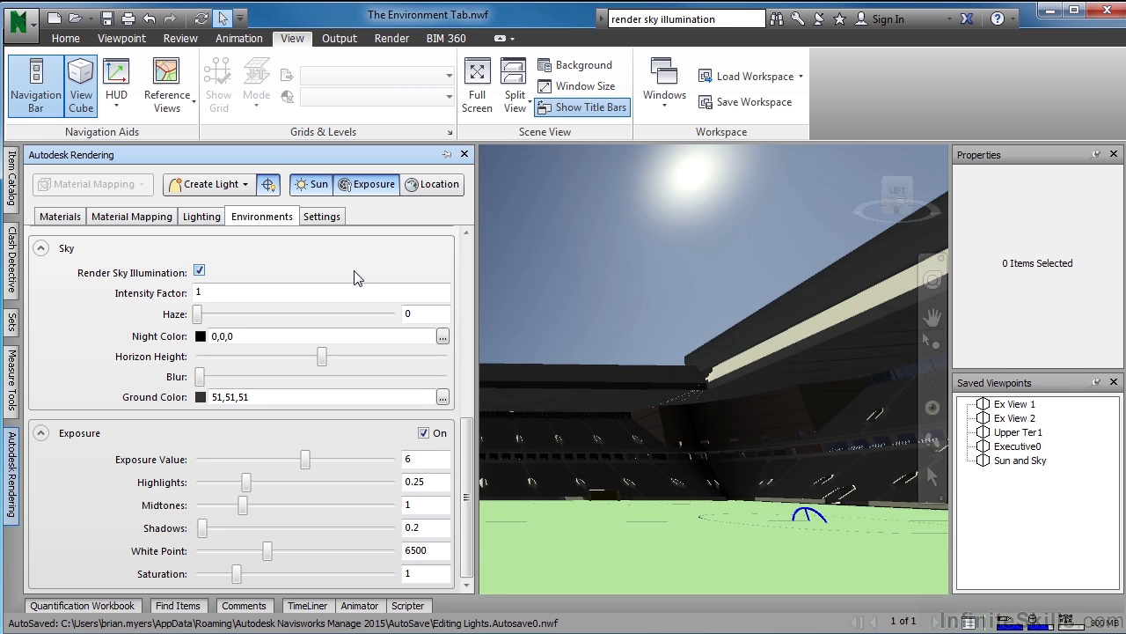
drag(466, 479, 468, 291)
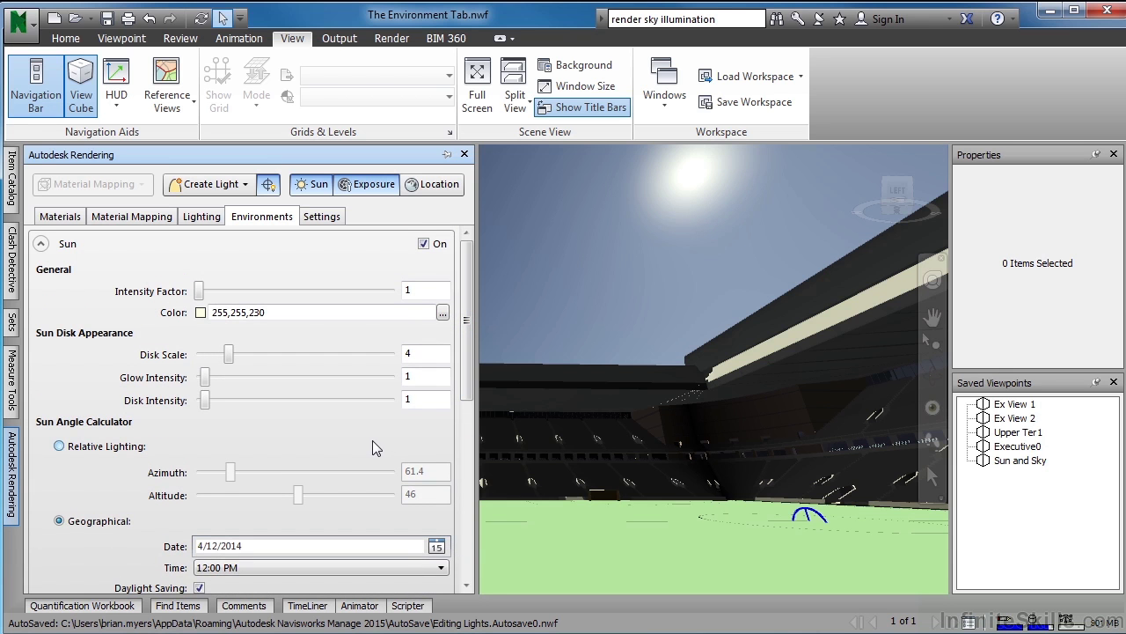